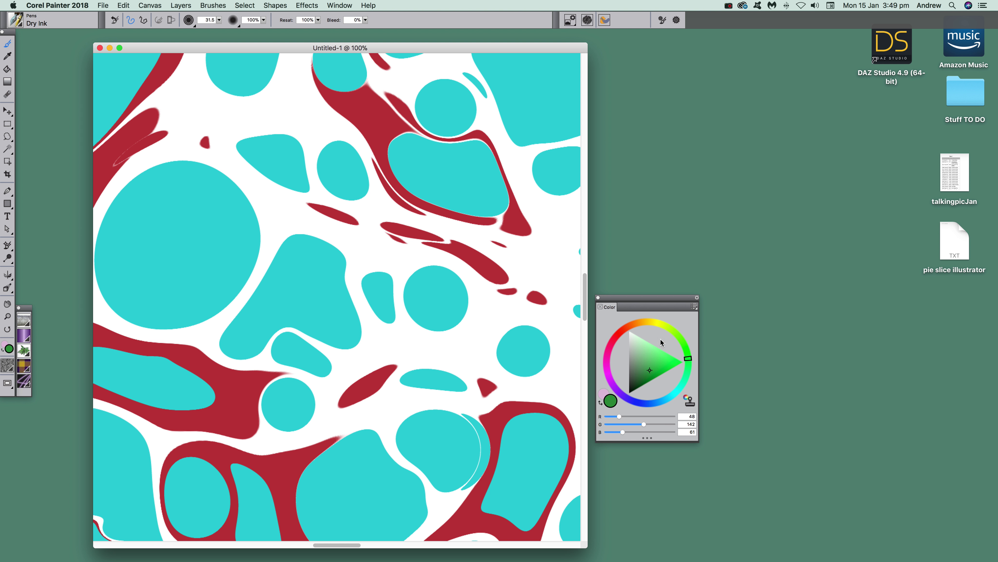
Step: Pick a bright green and open Effects > Blobs, keeping the fill on Current Color
left_click(667, 363)
left_click(666, 364)
left_click(316, 6)
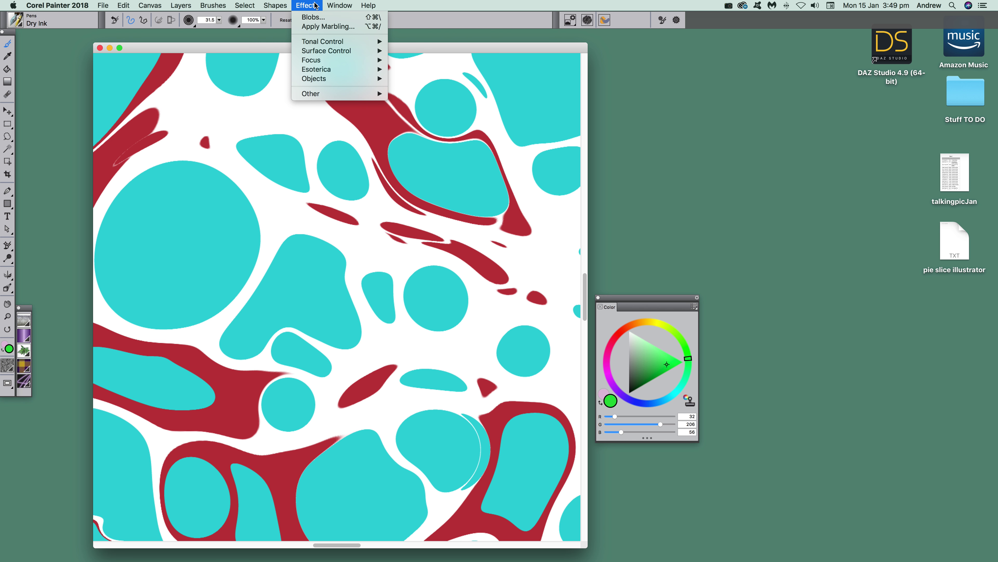
left_click(316, 26)
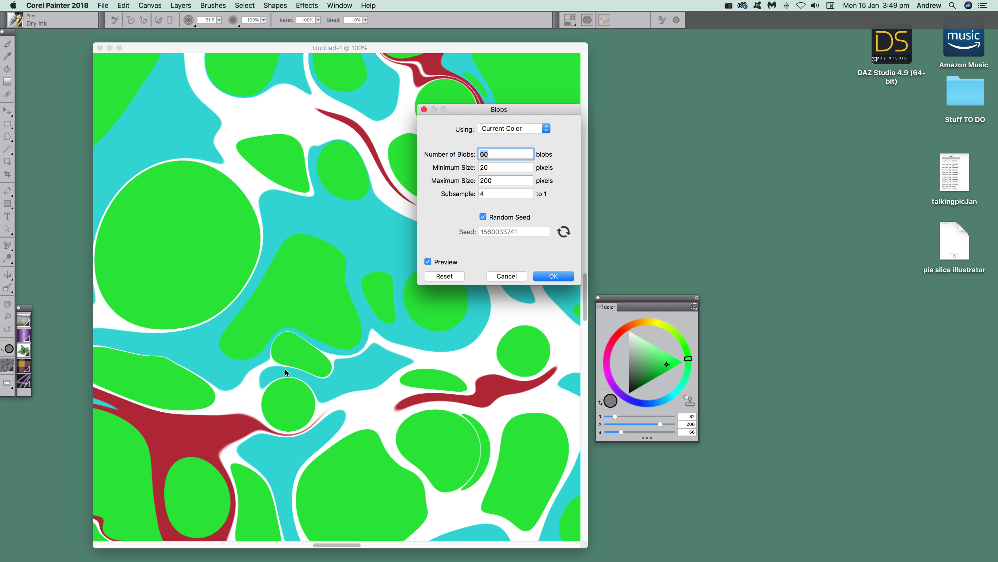
left_click(497, 132)
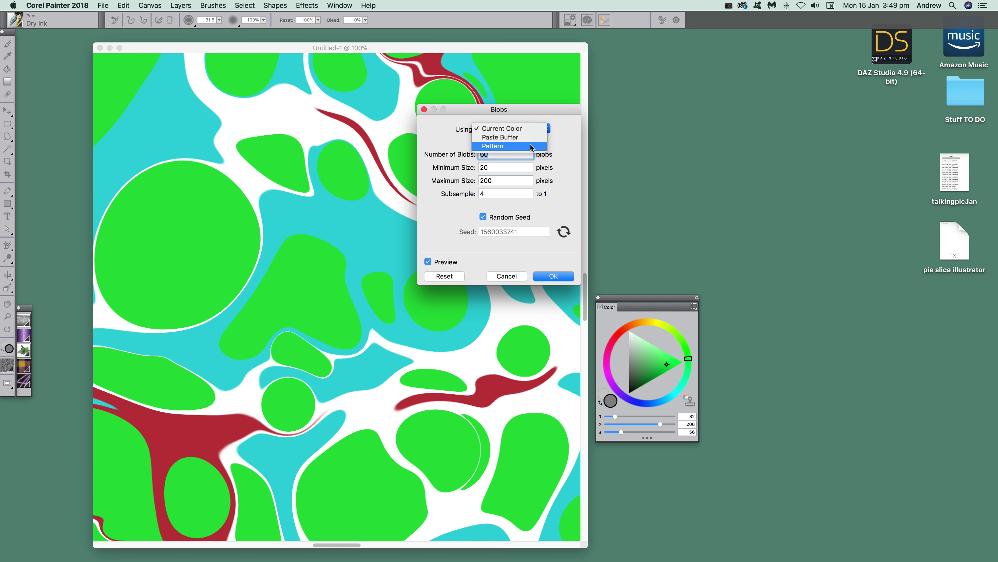
left_click(573, 137)
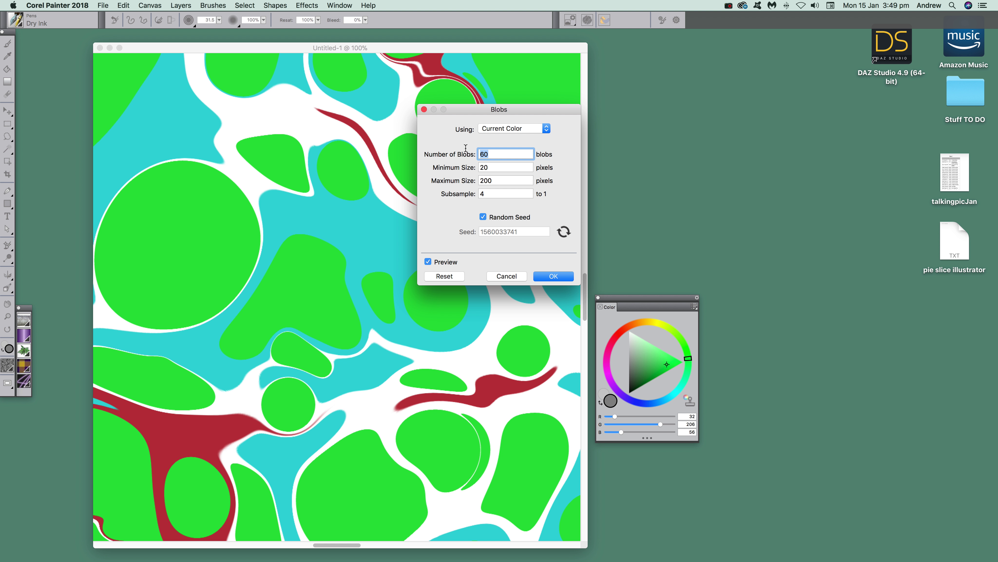
Step: Set 40 blobs, reseed twice, and use a minimum size of 40 and maximum of 100
type("40")
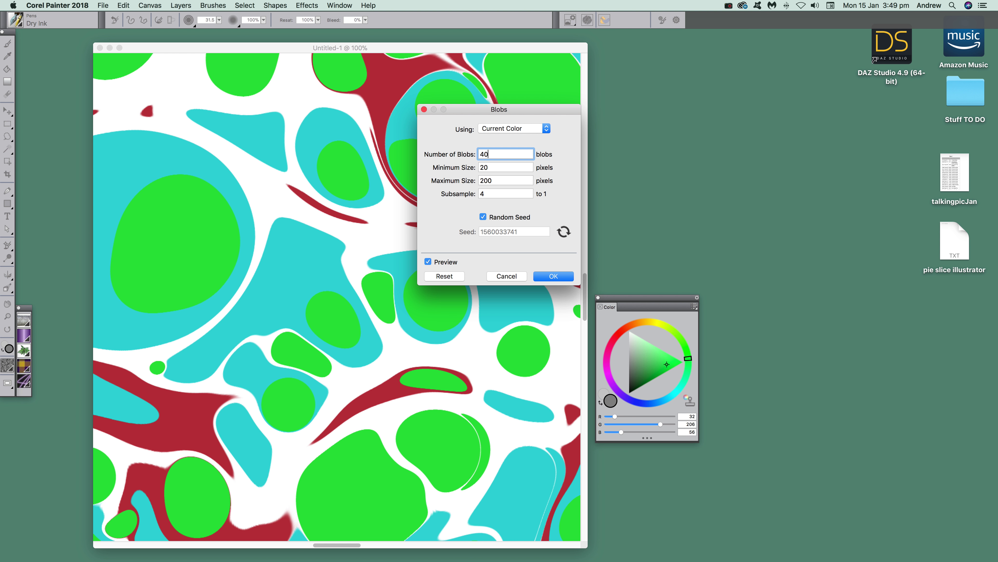
key("Tab")
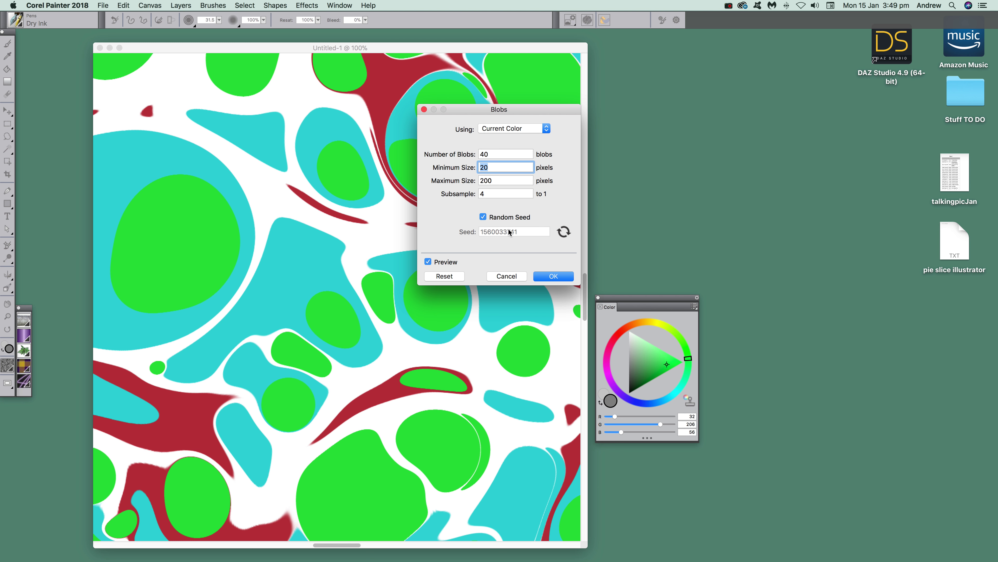
left_click(565, 232)
left_click(564, 232)
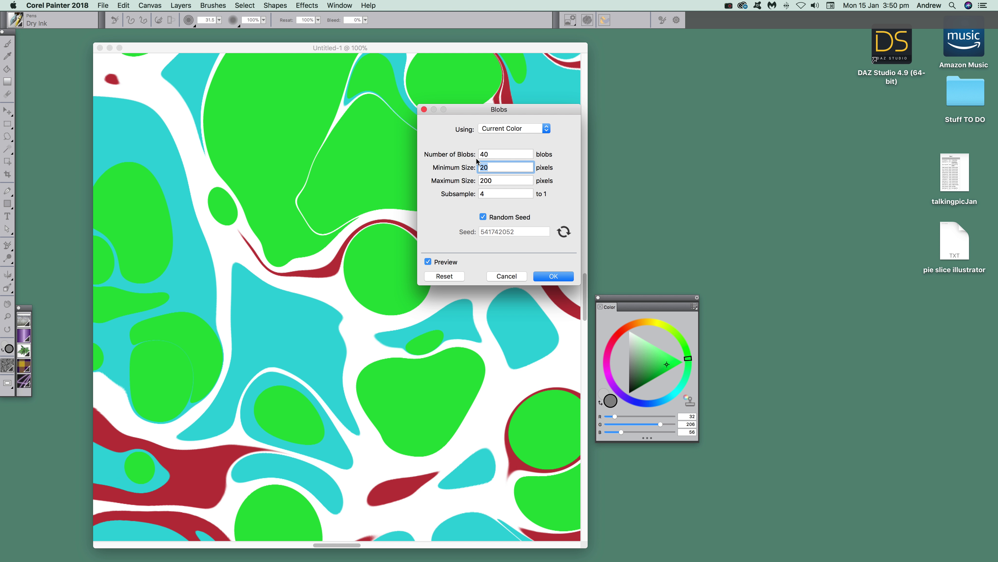
type("40")
key("Tab")
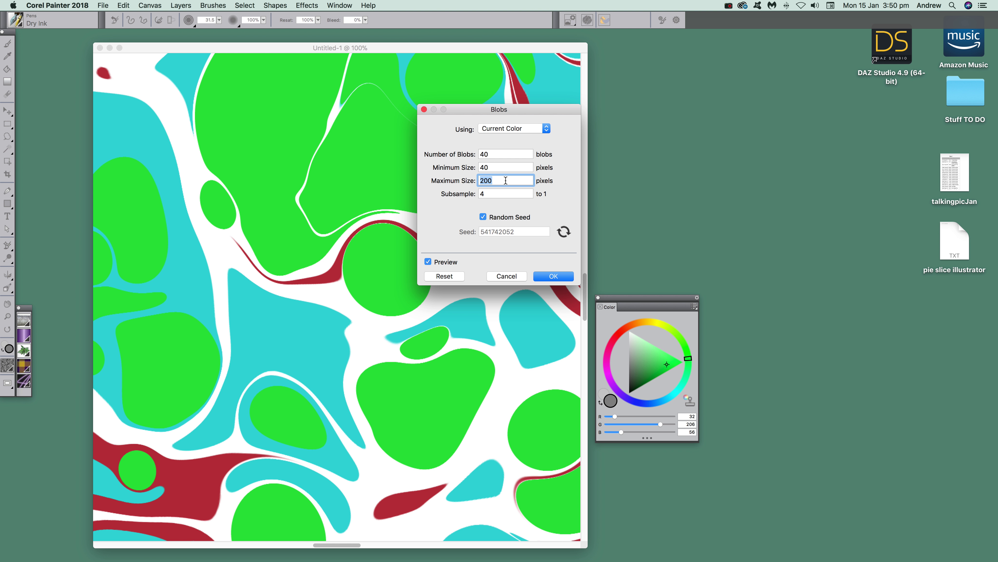
type("1")
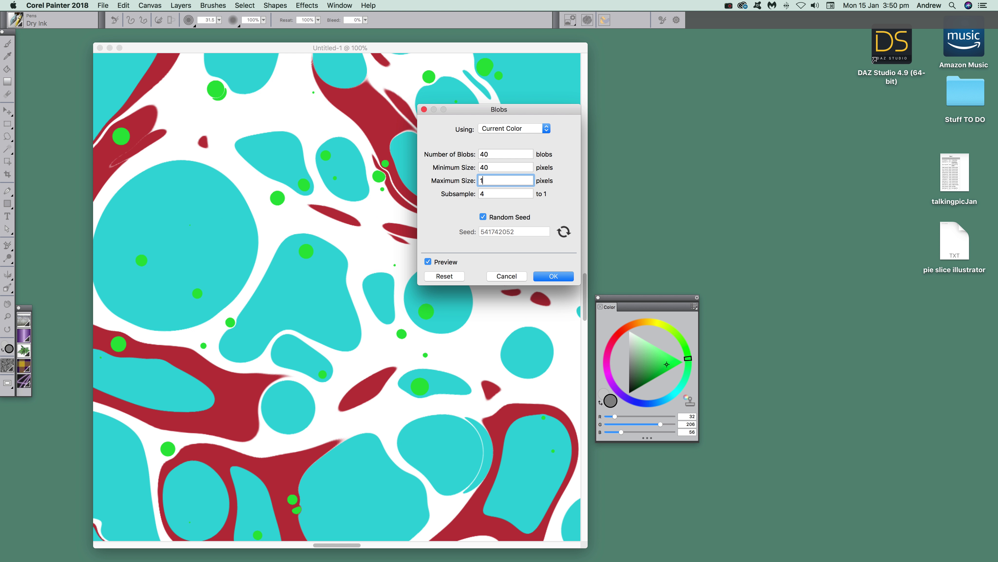
type("00")
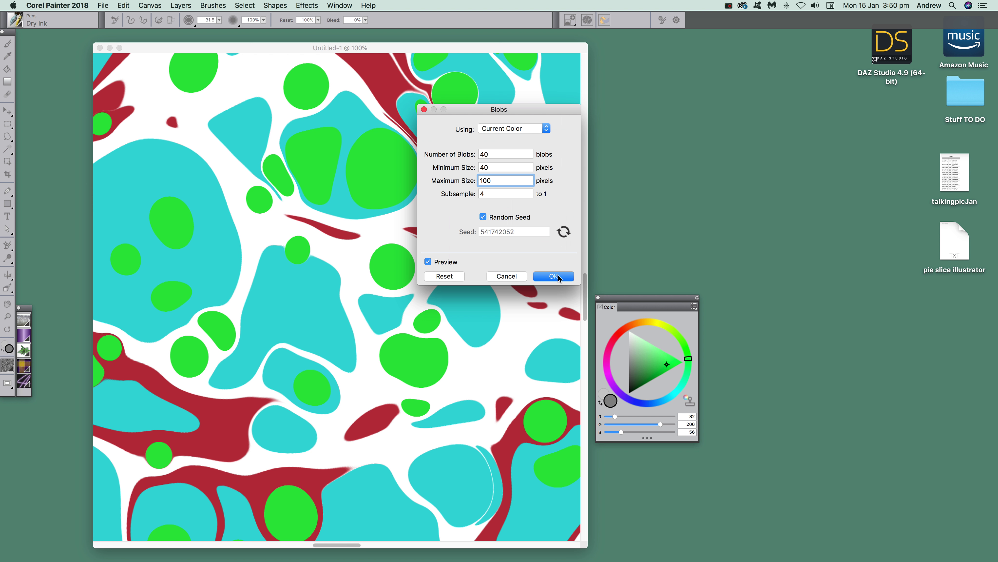
Step: Apply the green blobs, switch the colour to dark green and reopen Blobs
left_click(559, 276)
left_click_drag(643, 371, 641, 380)
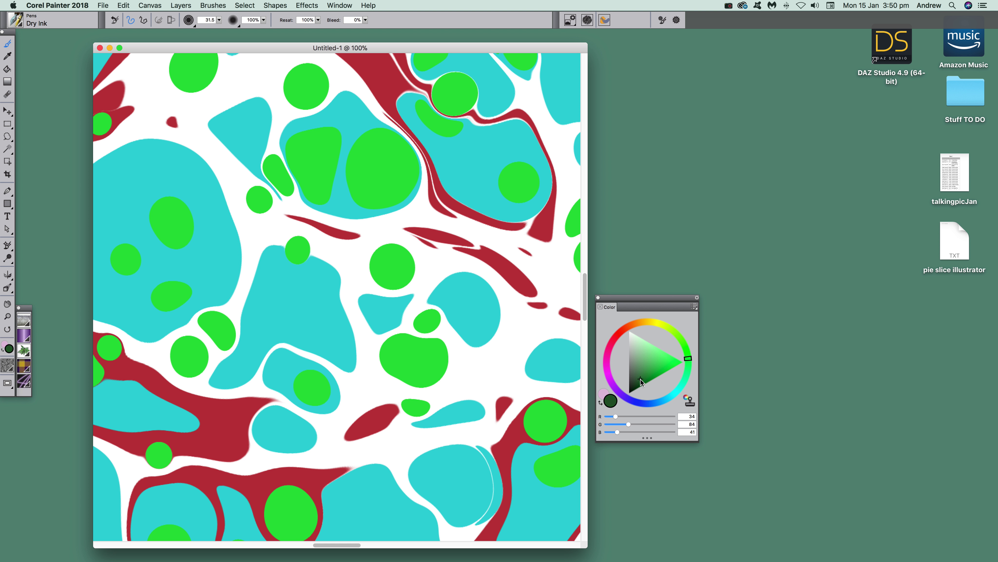
left_click(307, 5)
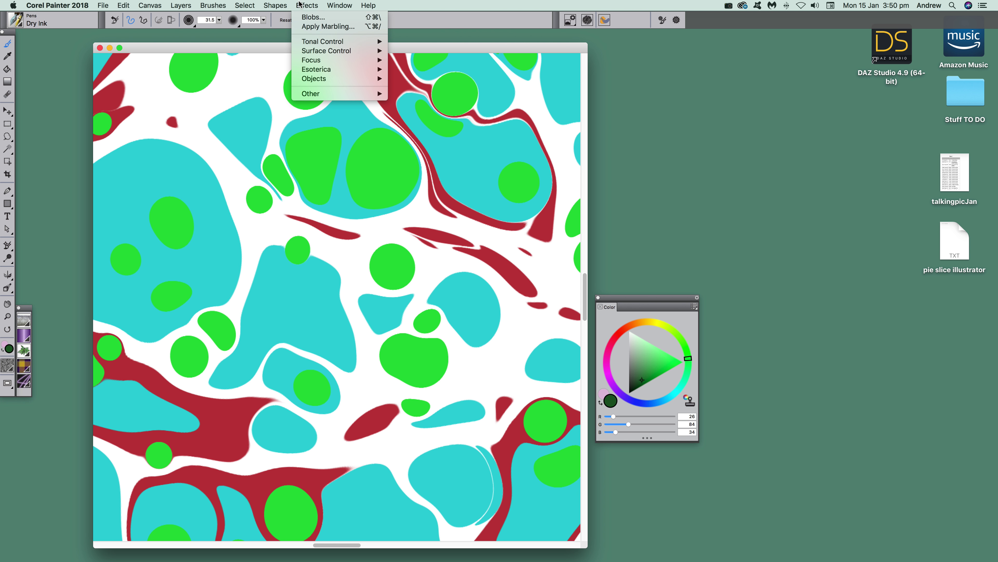
left_click(304, 21)
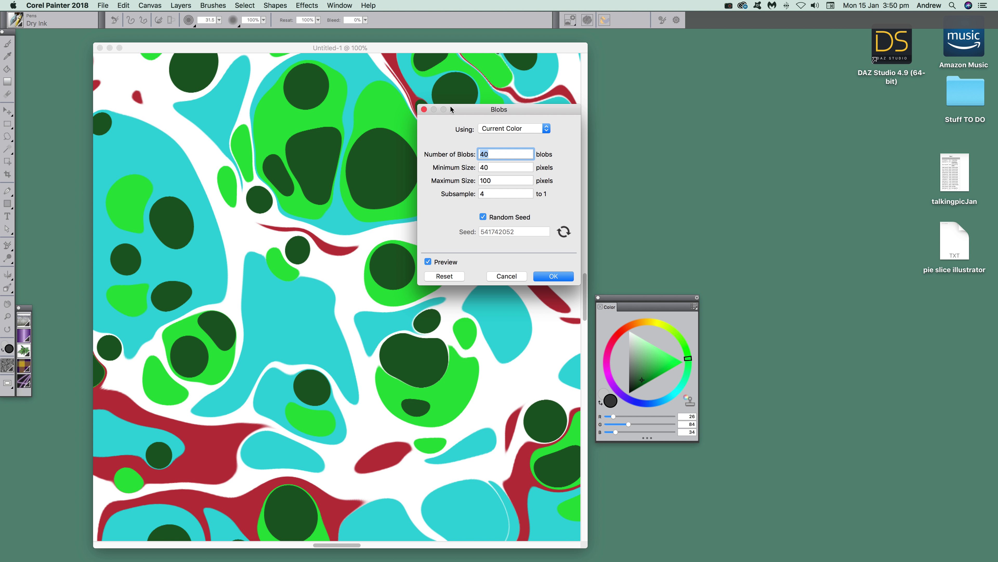
Step: Move the Blobs dialog aside and set Maximum Size back to 100 after trying 200
left_click_drag(451, 110, 591, 133)
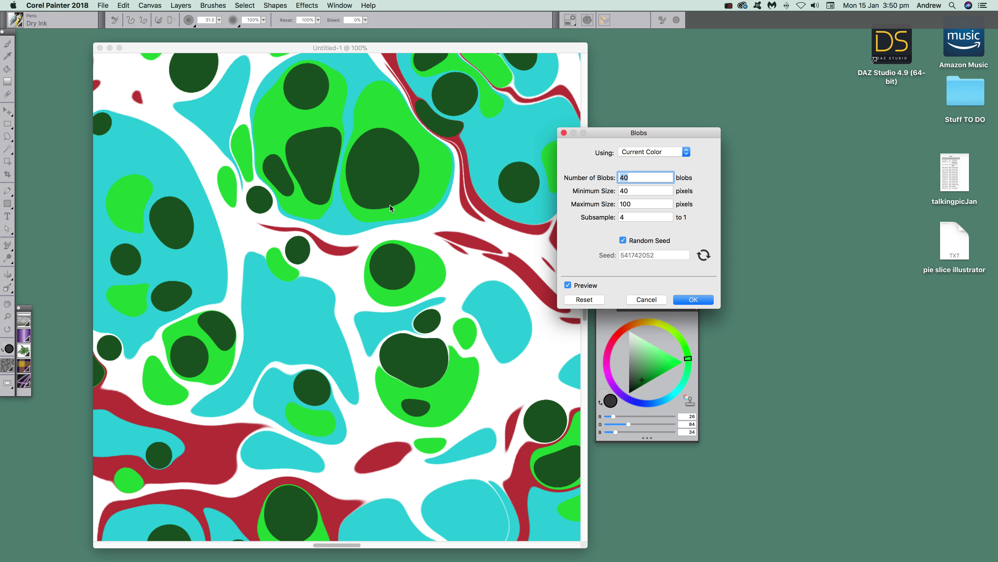
left_click_drag(620, 137, 612, 148)
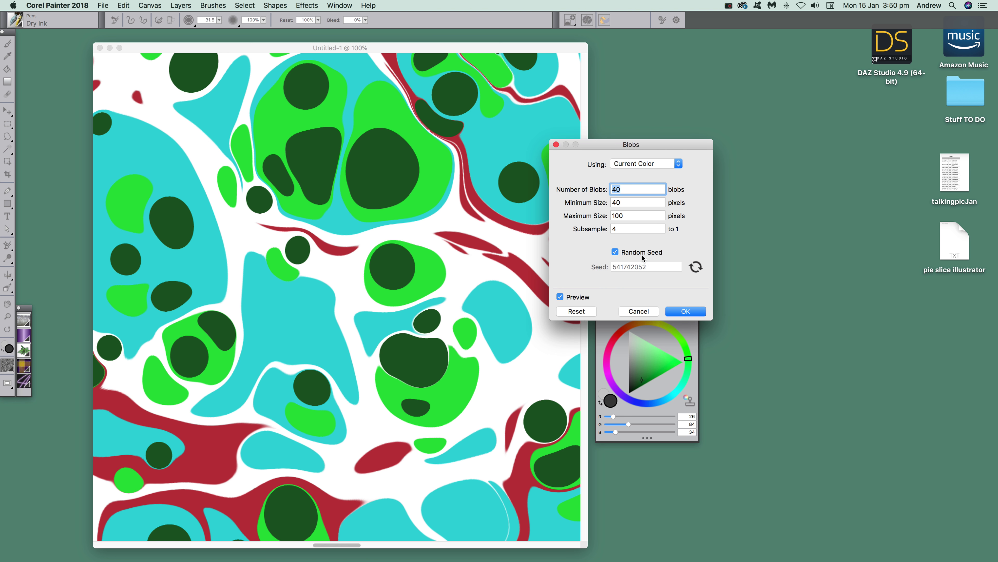
double_click(622, 216)
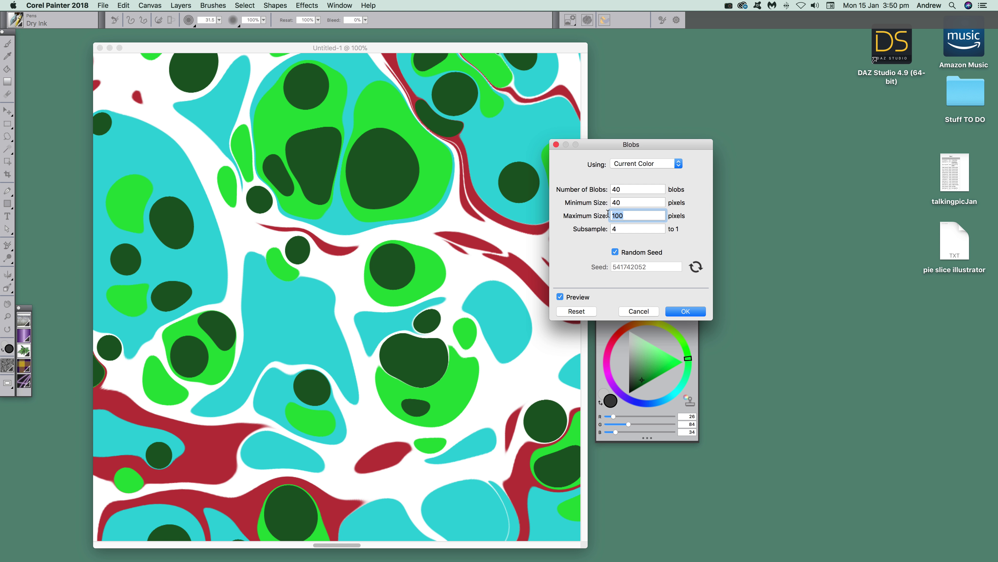
type("2")
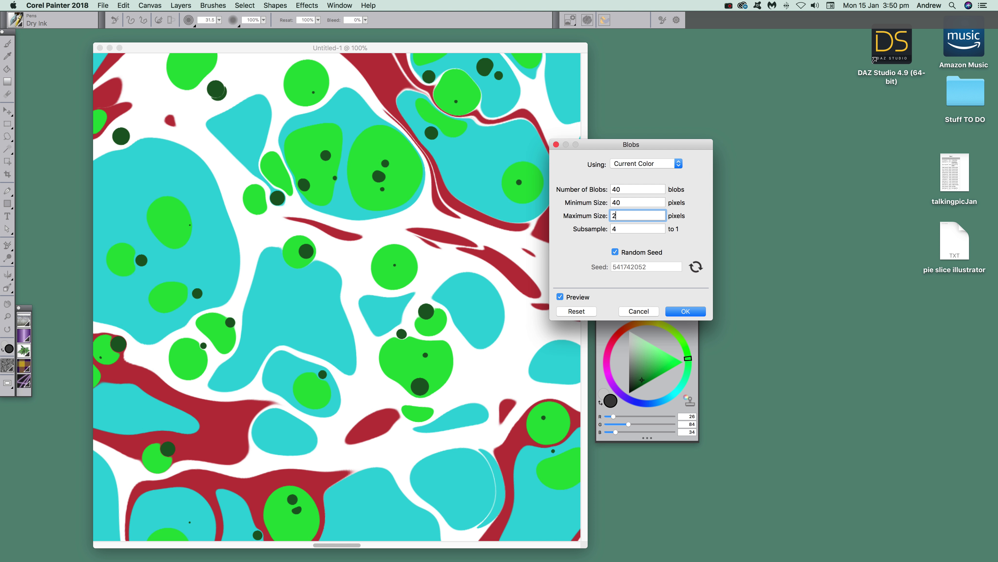
type("00")
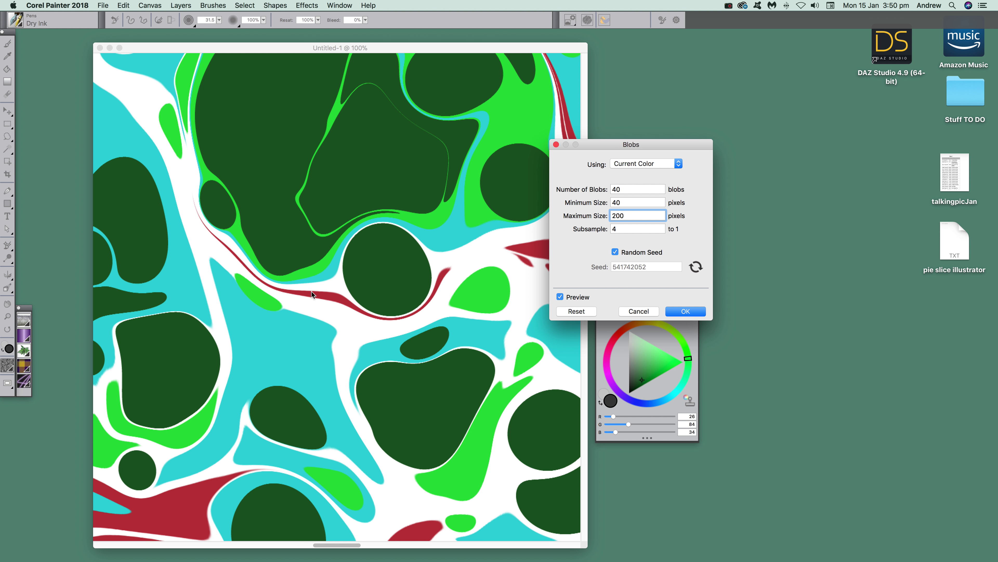
double_click(631, 215)
type("1")
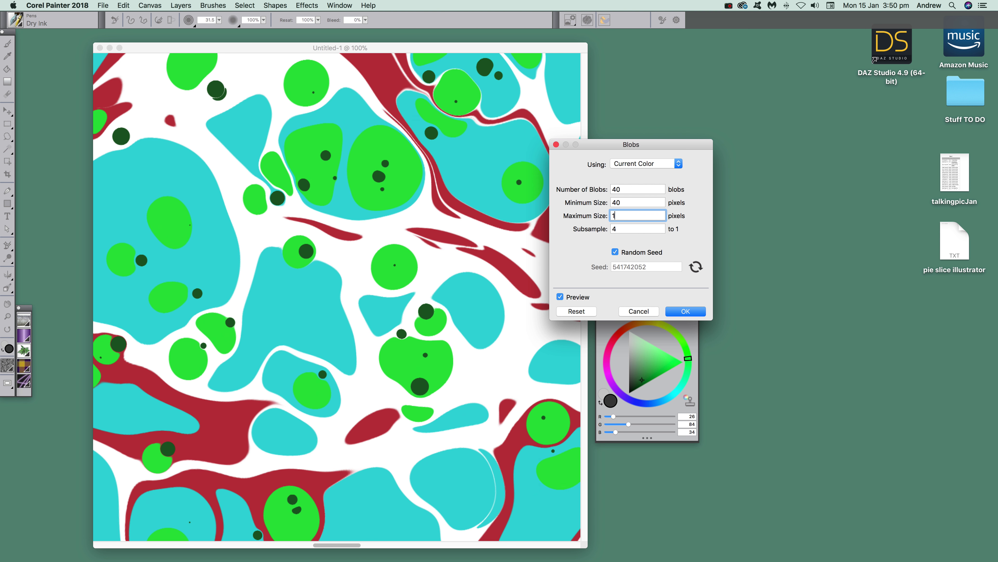
type("00")
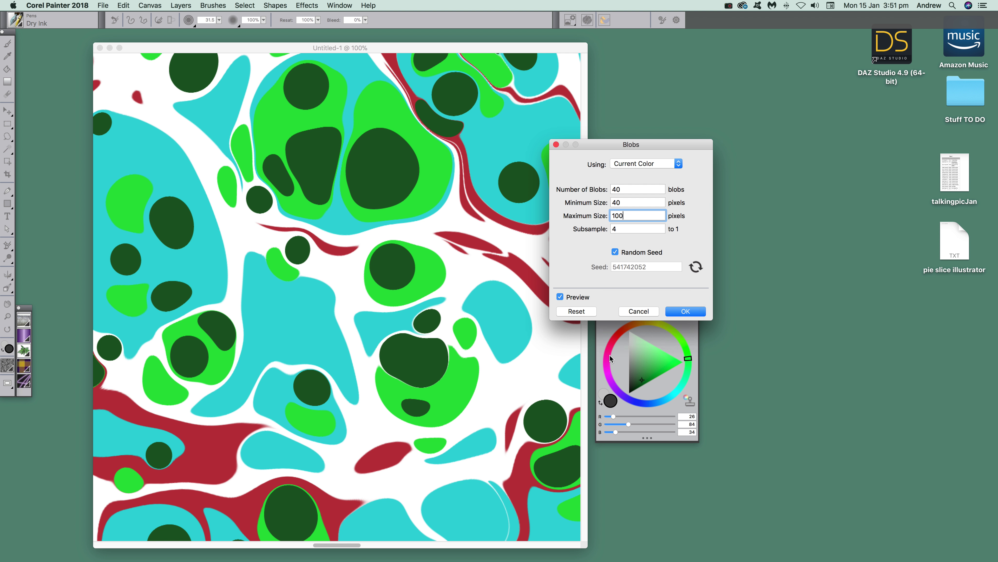
Step: Change the blob colour to dark maroon and apply the blobs to the canvas
left_click_drag(610, 356, 613, 341)
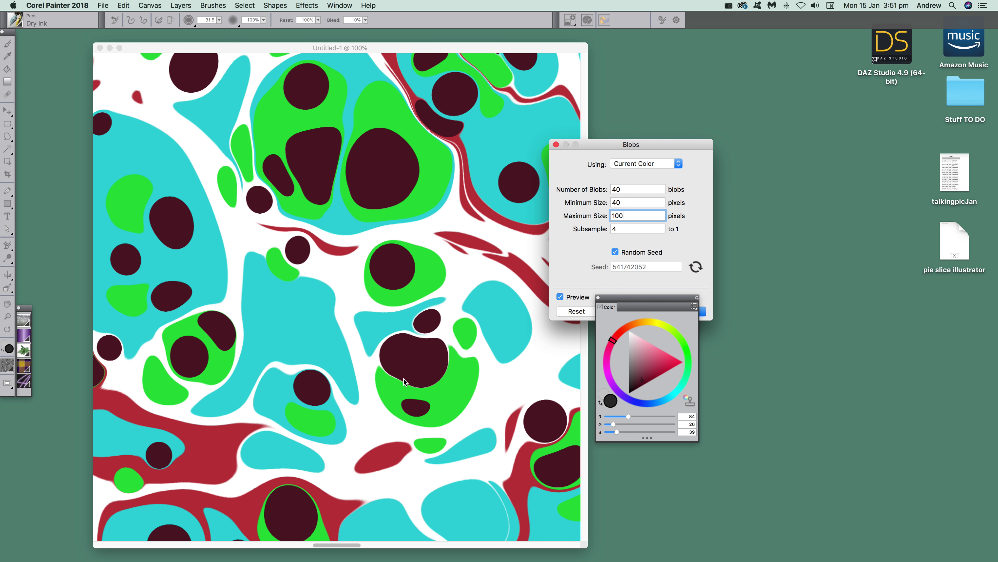
left_click(613, 151)
left_click(685, 311)
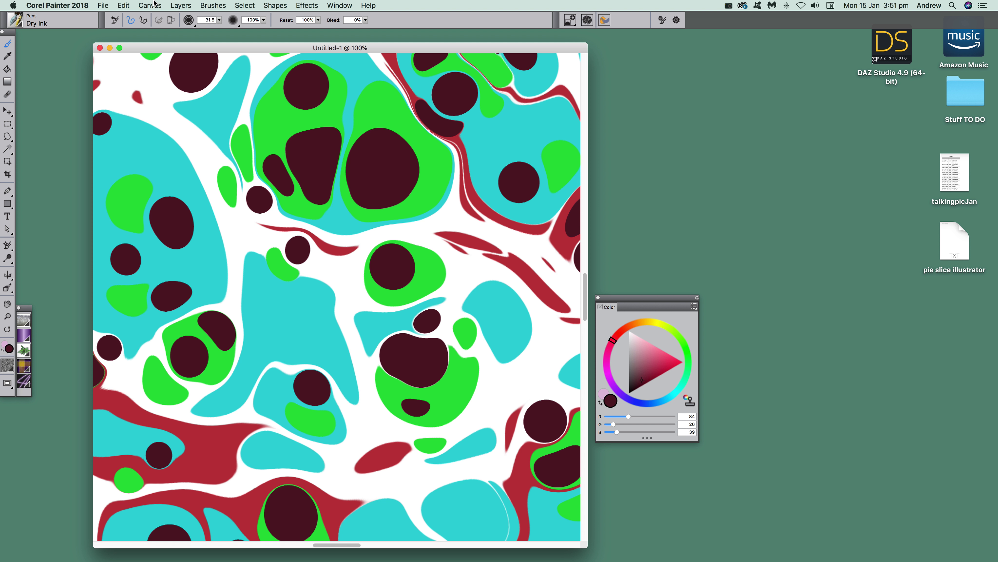
Step: Apply Esoterica > Apply Marbling with Offset 0.11, Left to Right direction, previewed first
left_click_drag(240, 48, 253, 43)
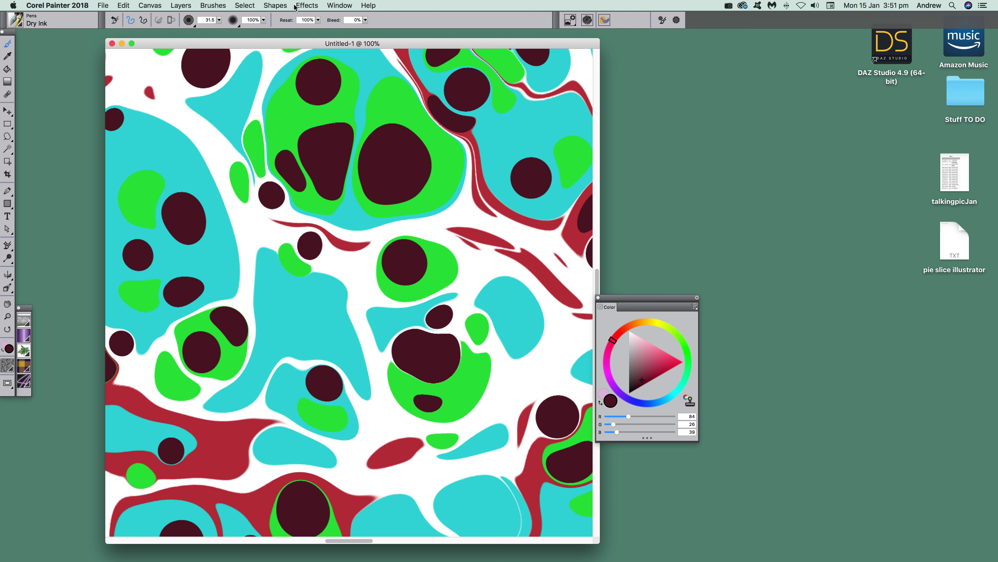
left_click(305, 5)
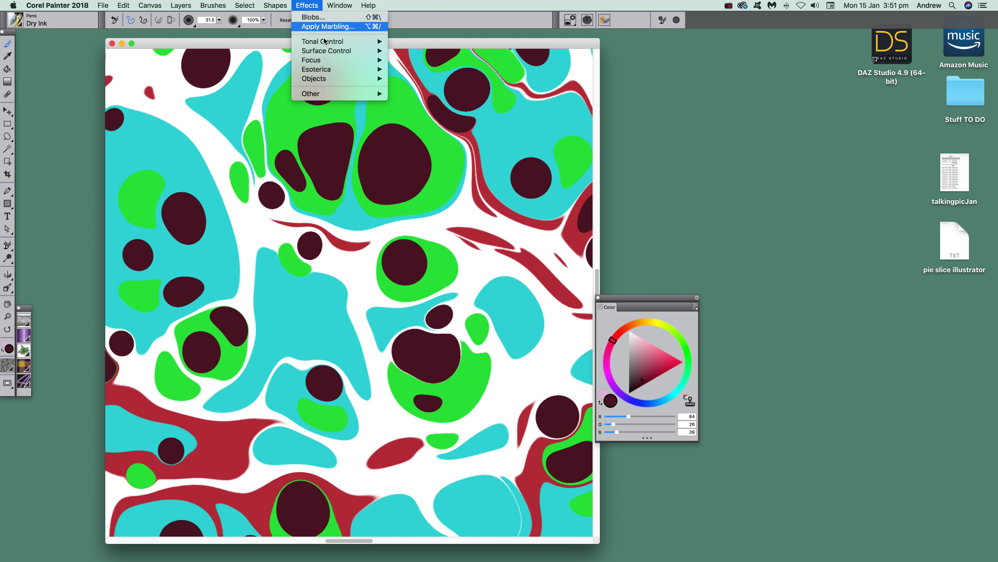
mouse_move(328, 63)
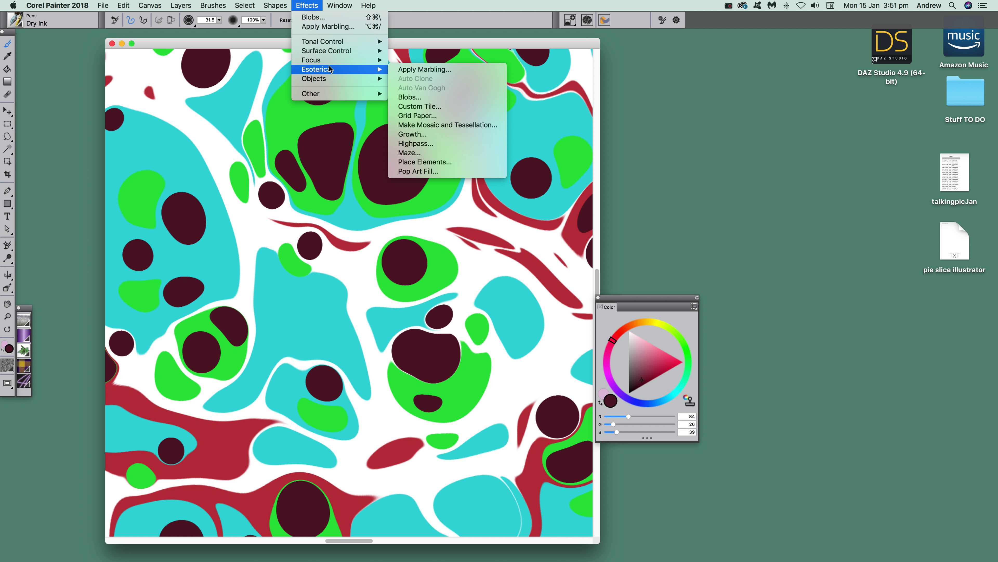
left_click(438, 72)
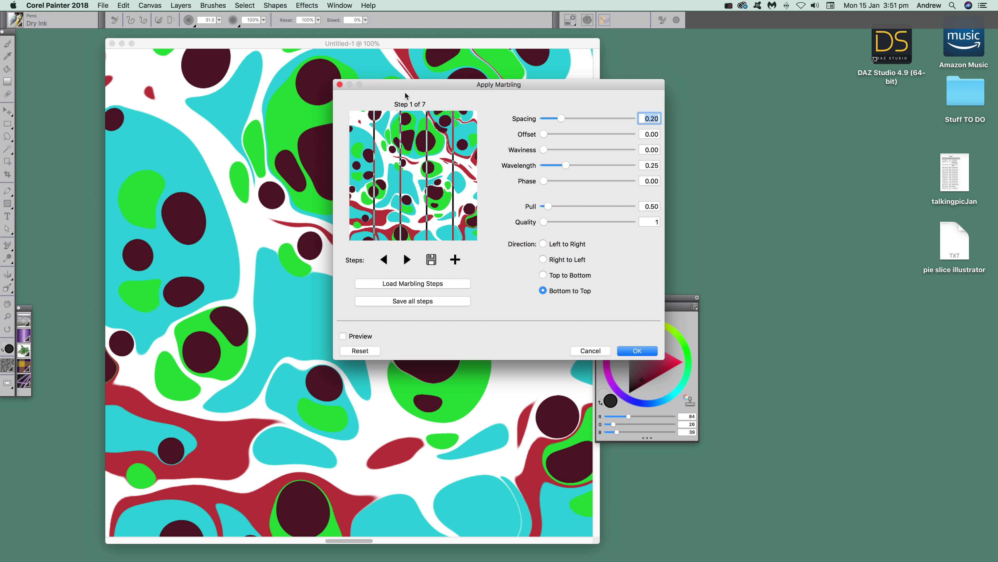
left_click_drag(410, 91, 639, 88)
left_click(772, 240)
left_click(571, 332)
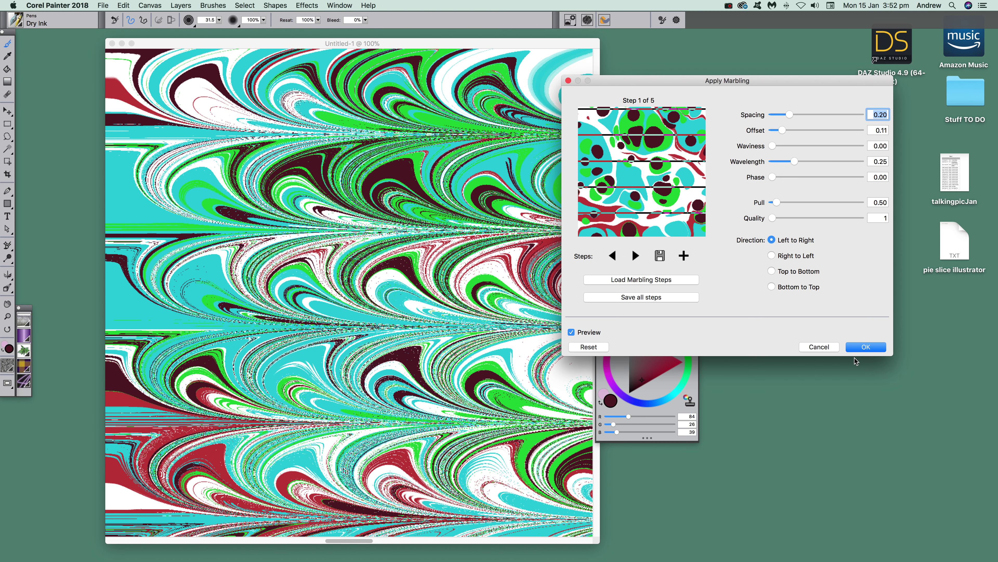
left_click(864, 348)
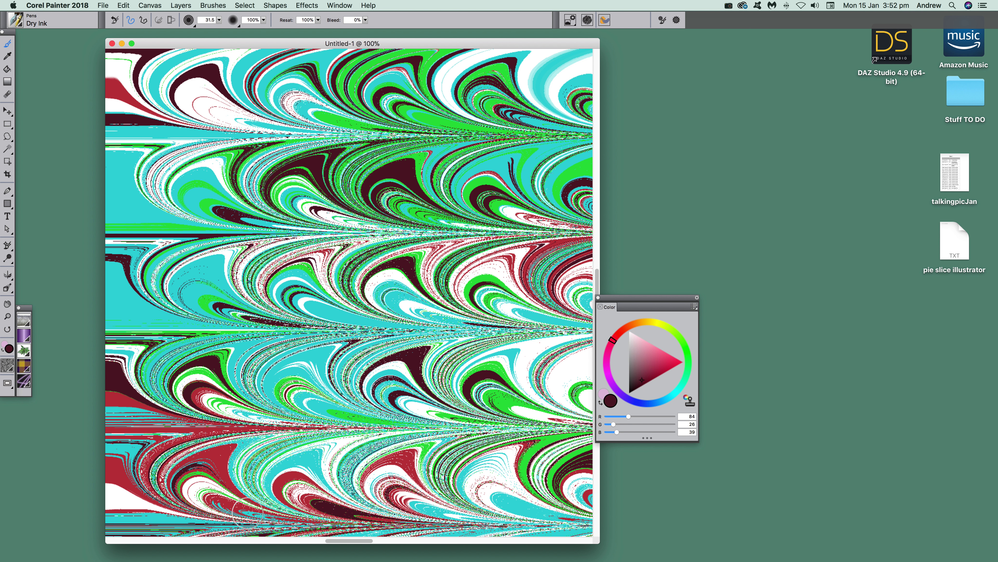